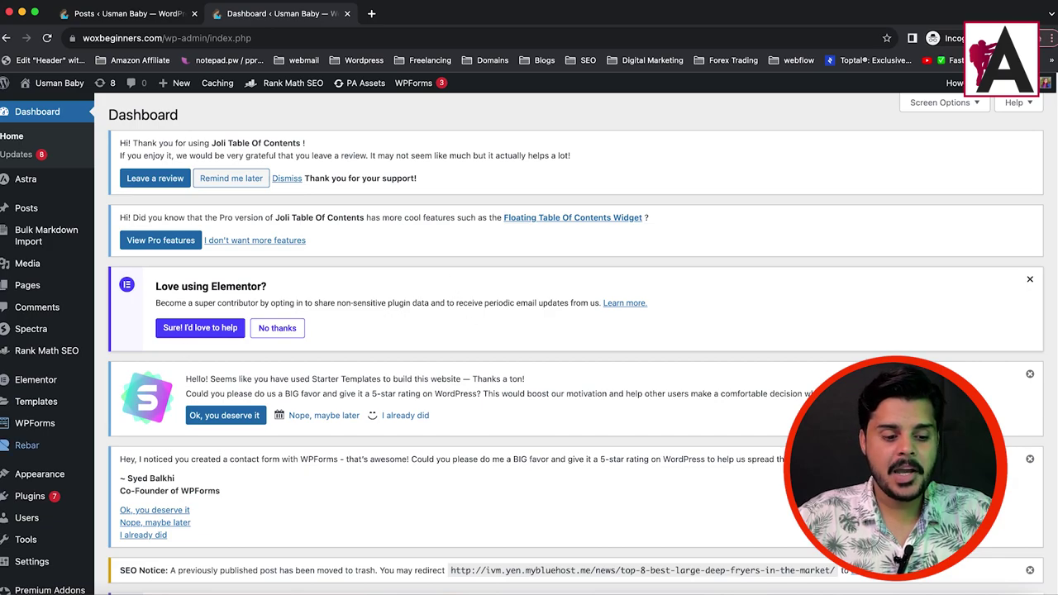
Search the directory of new plugins for "wp legal"
mouse_move(50, 496)
click(165, 517)
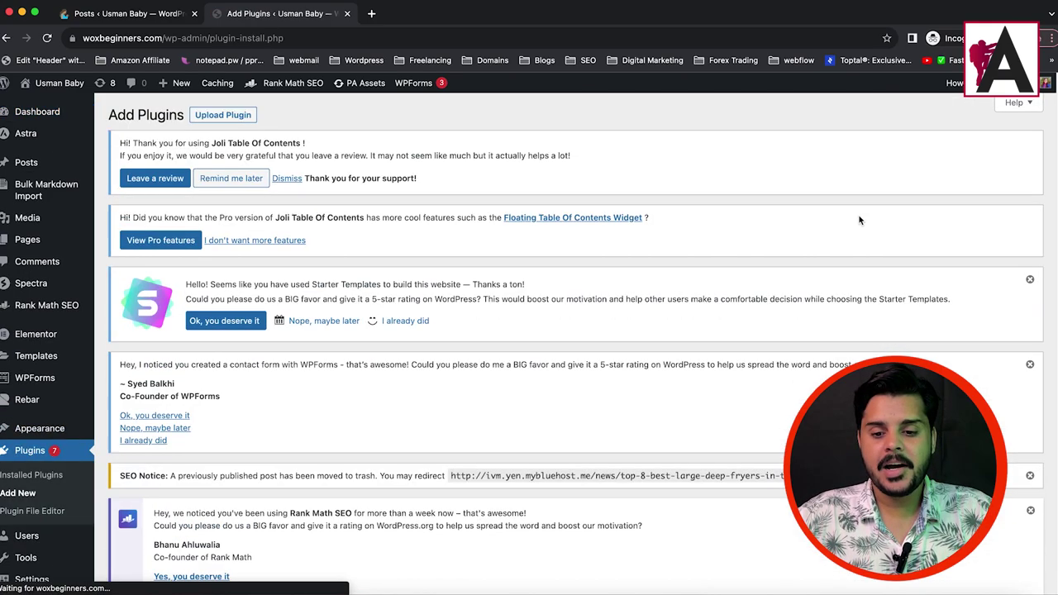
scroll(908, 289, down, 10)
click(918, 252)
text(wp lega)
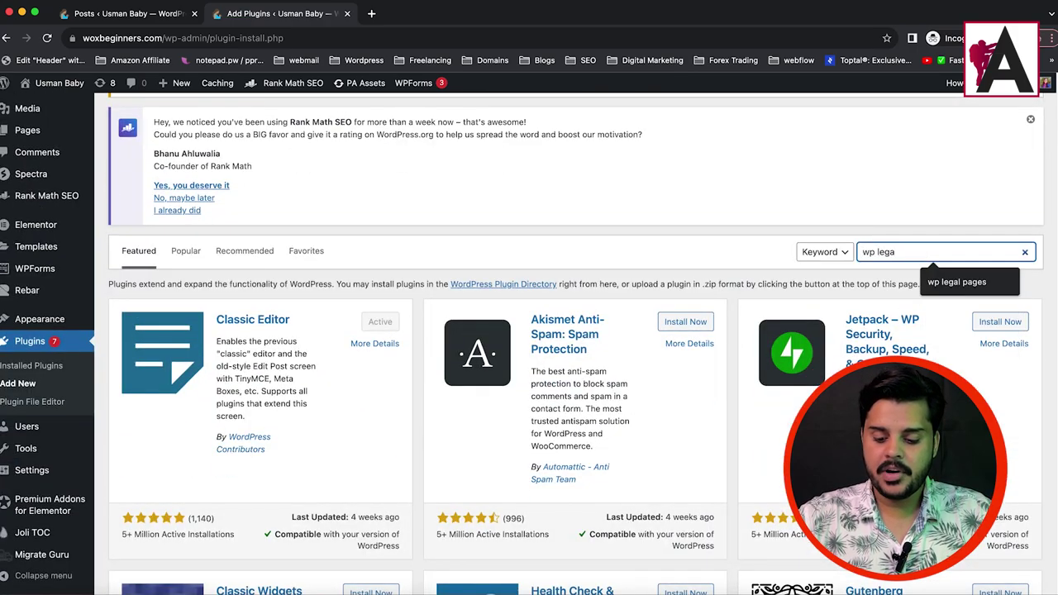
text(l)
key(Return)
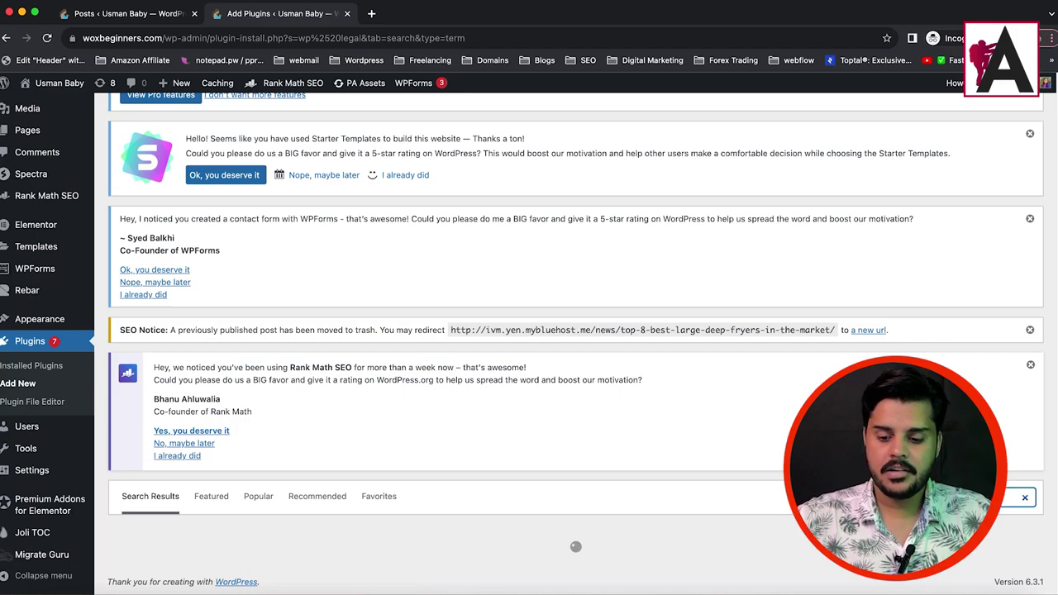
scroll(621, 331, down, 3)
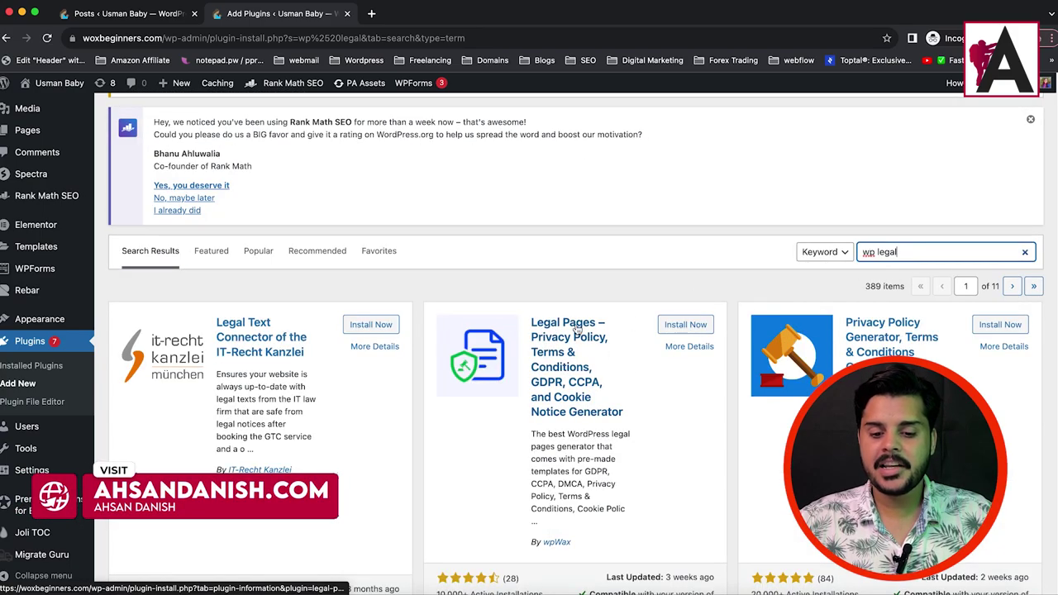
Install and activate the Legal Pages privacy policy and terms generator plugin by wpWax
drag(572, 539, 504, 541)
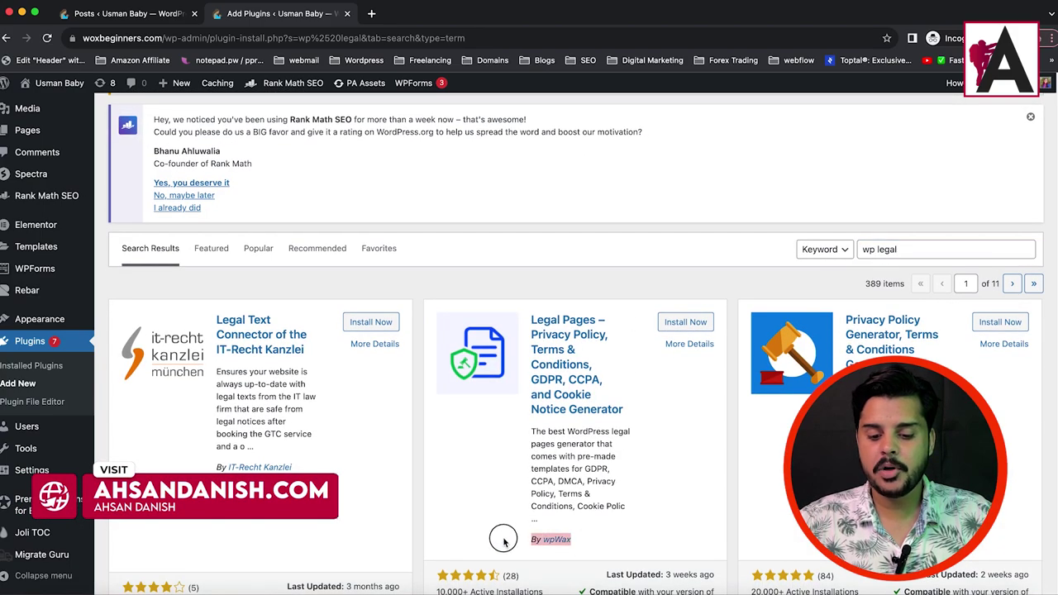
click(680, 322)
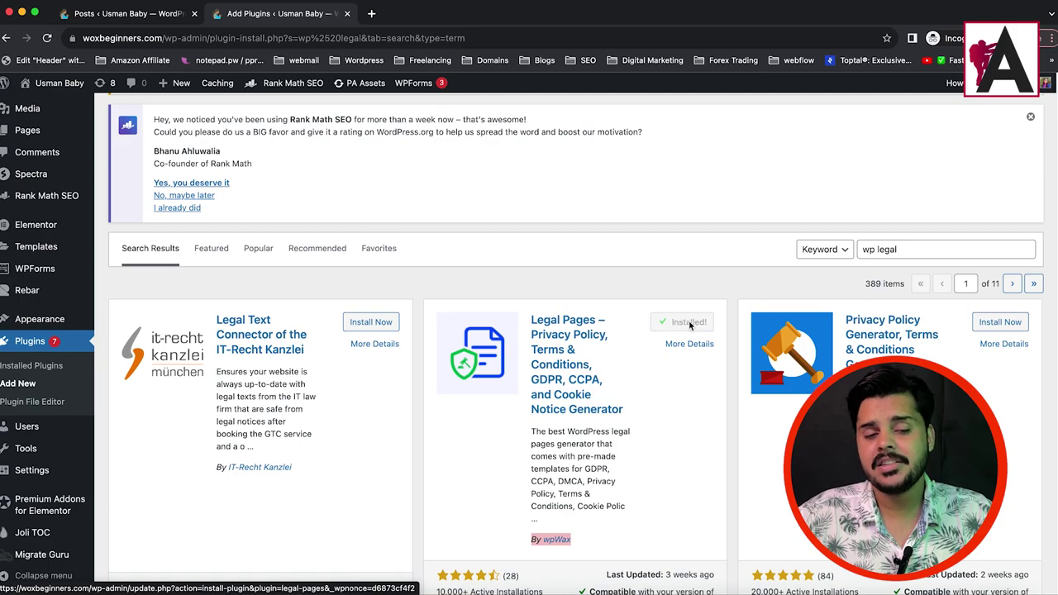
click(690, 323)
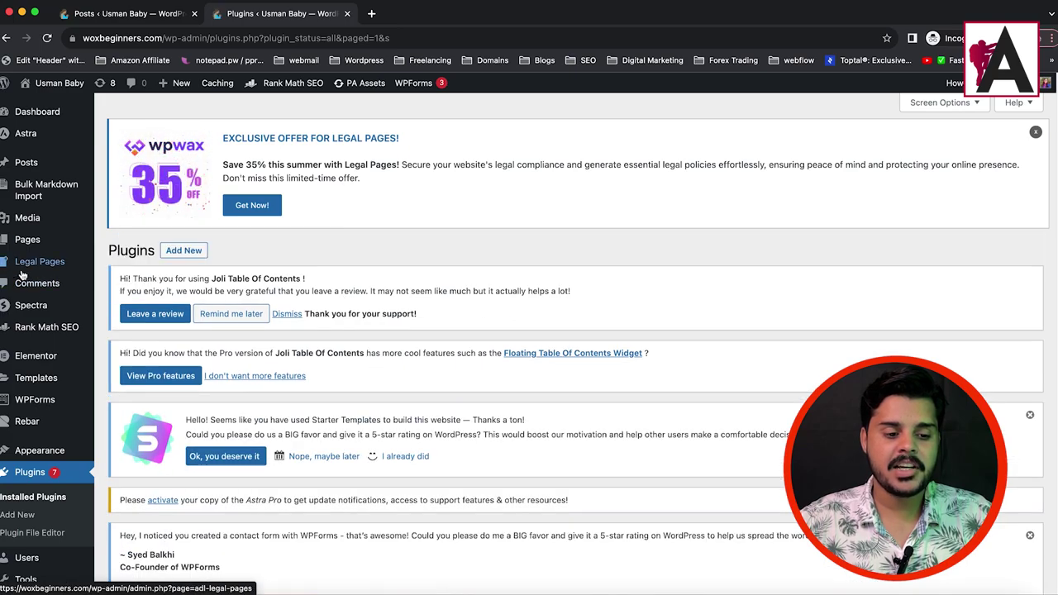
Open the Legal Pages settings and review the General Information fields for the site and business details
mouse_move(33, 269)
click(38, 262)
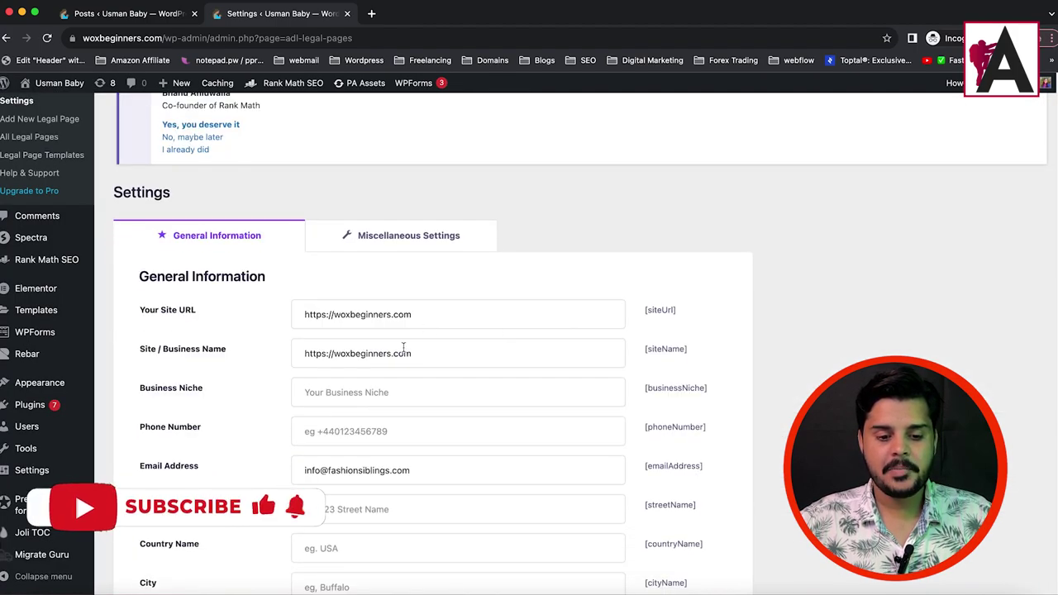
scroll(389, 326, down, 3)
scroll(405, 347, up, 8)
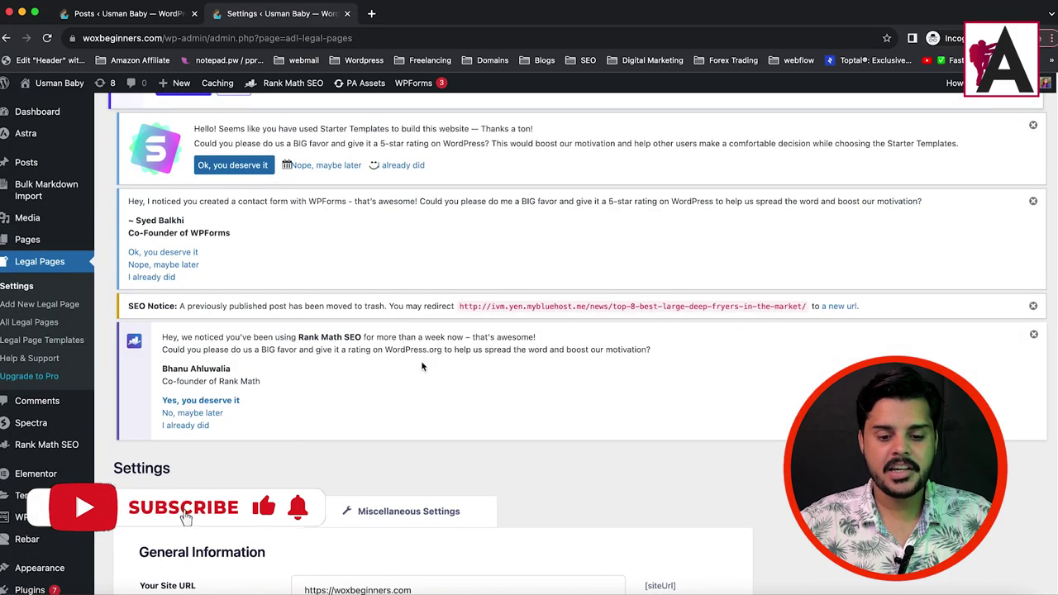
scroll(426, 366, down, 7)
scroll(135, 264, up, 2)
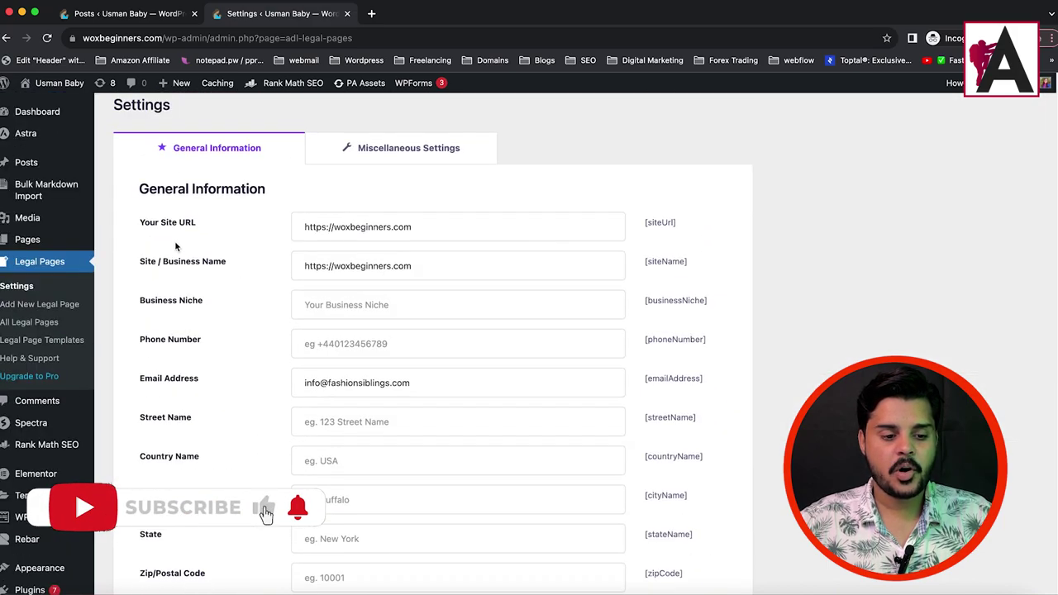
Start a new legal page and fill it from the Terms of Use template
click(51, 308)
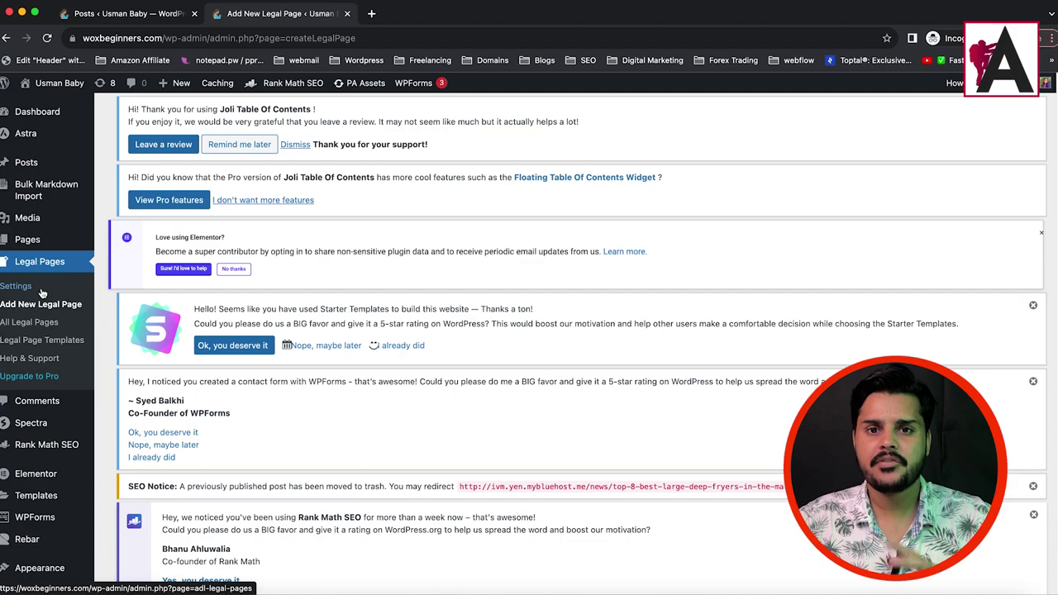
scroll(41, 291, down, 6)
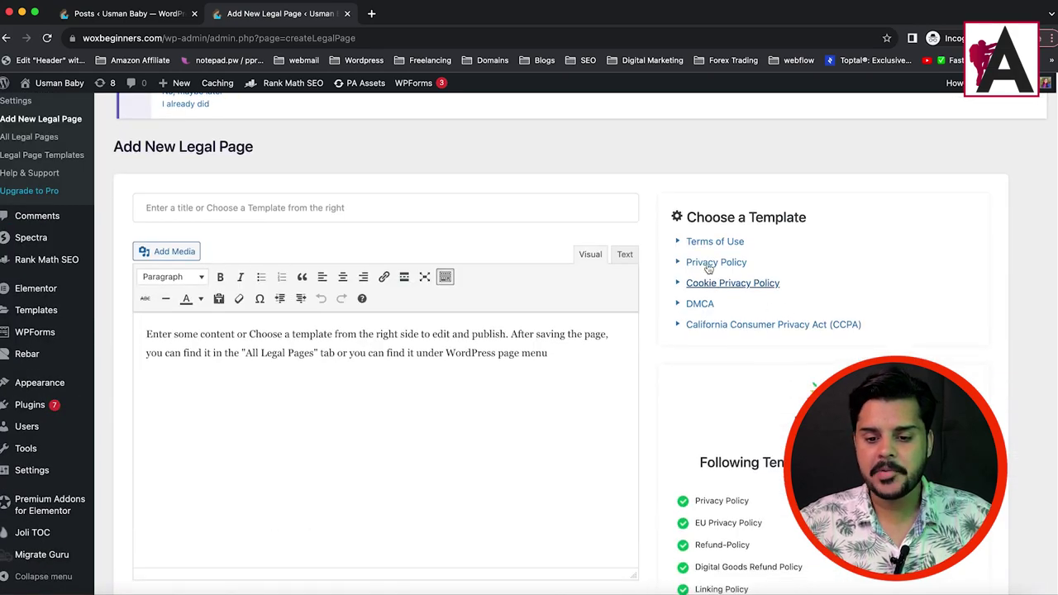
drag(683, 217, 826, 218)
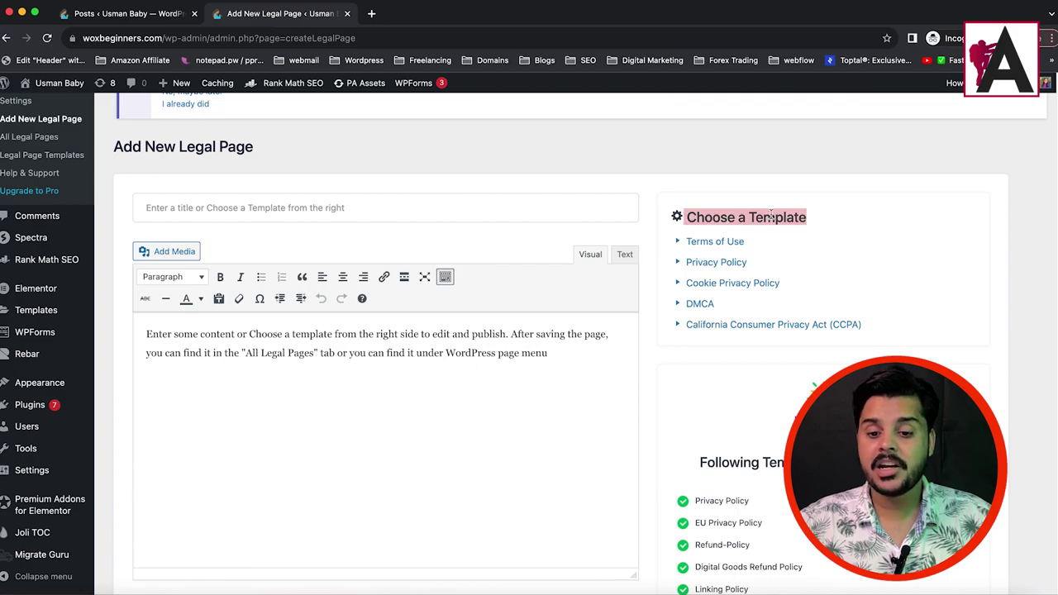
click(712, 243)
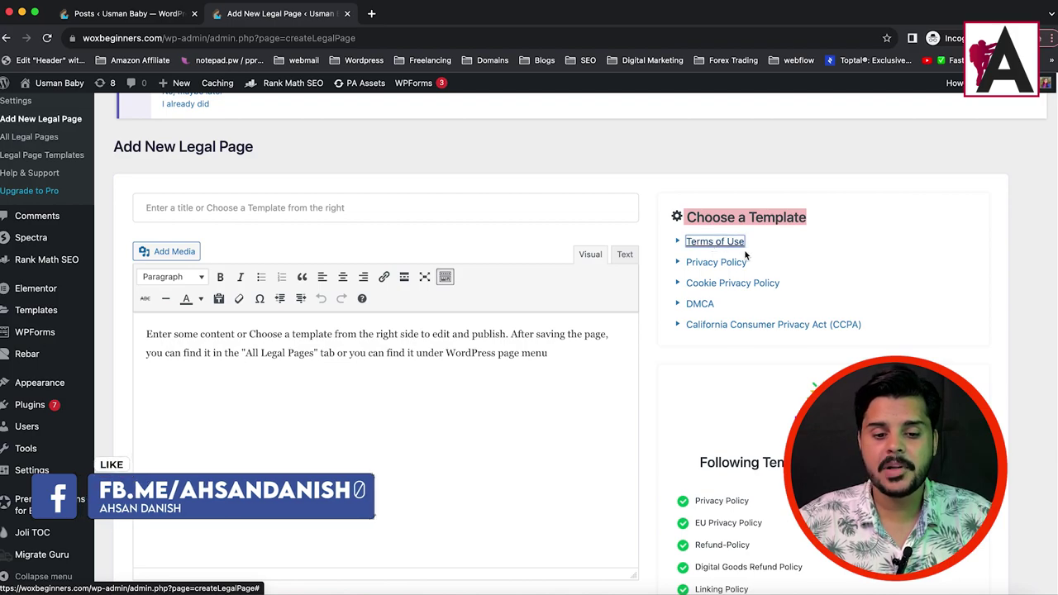
drag(202, 207, 137, 208)
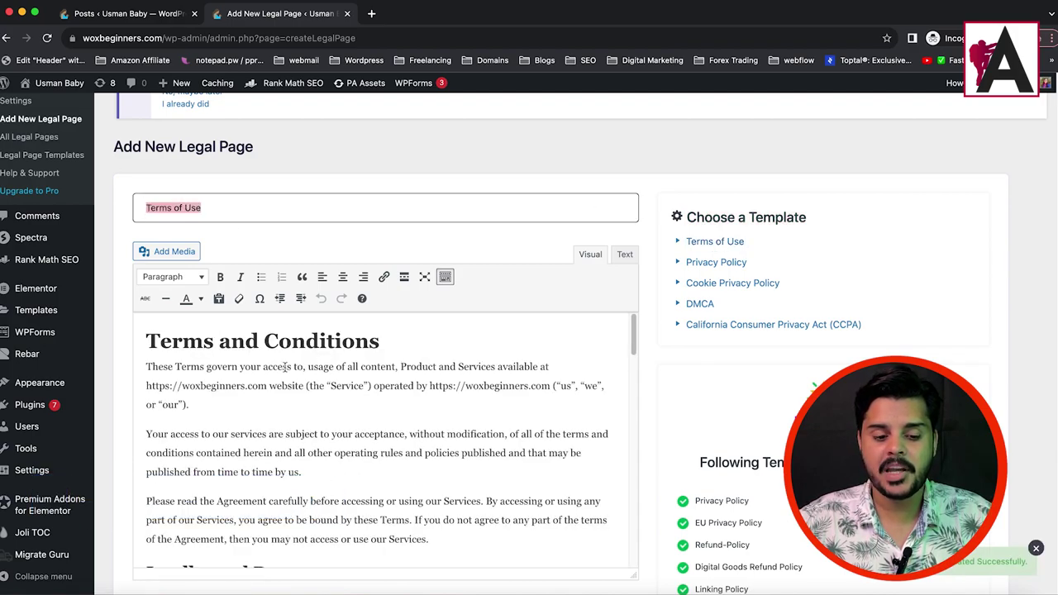
Check the site URL mentions in the Terms of Use text and save the page
scroll(283, 366, down, 5)
scroll(306, 385, up, 5)
drag(147, 385, 267, 385)
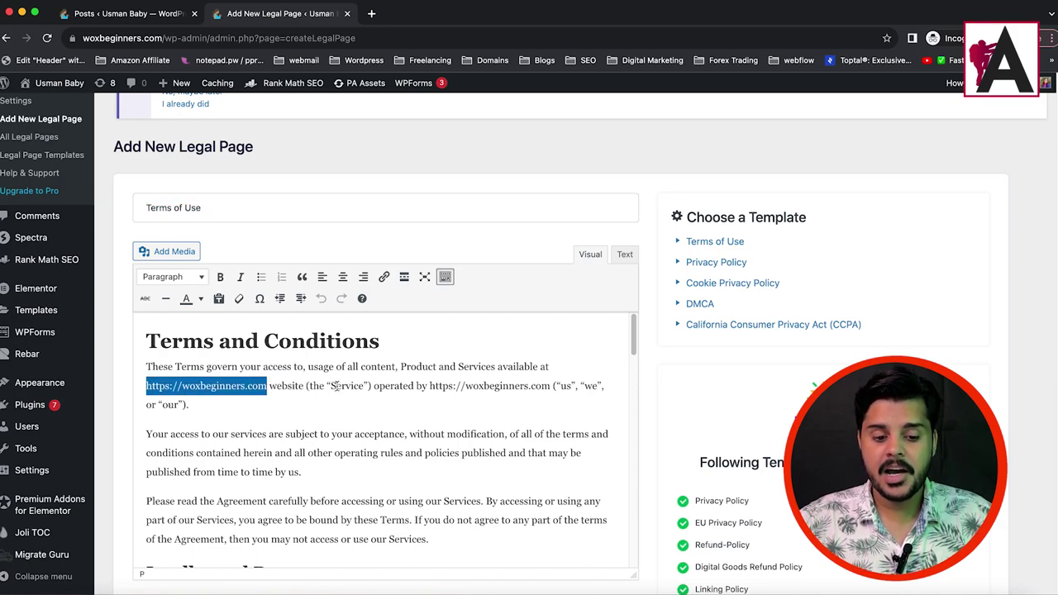
drag(431, 385, 551, 385)
scroll(385, 425, down, 10)
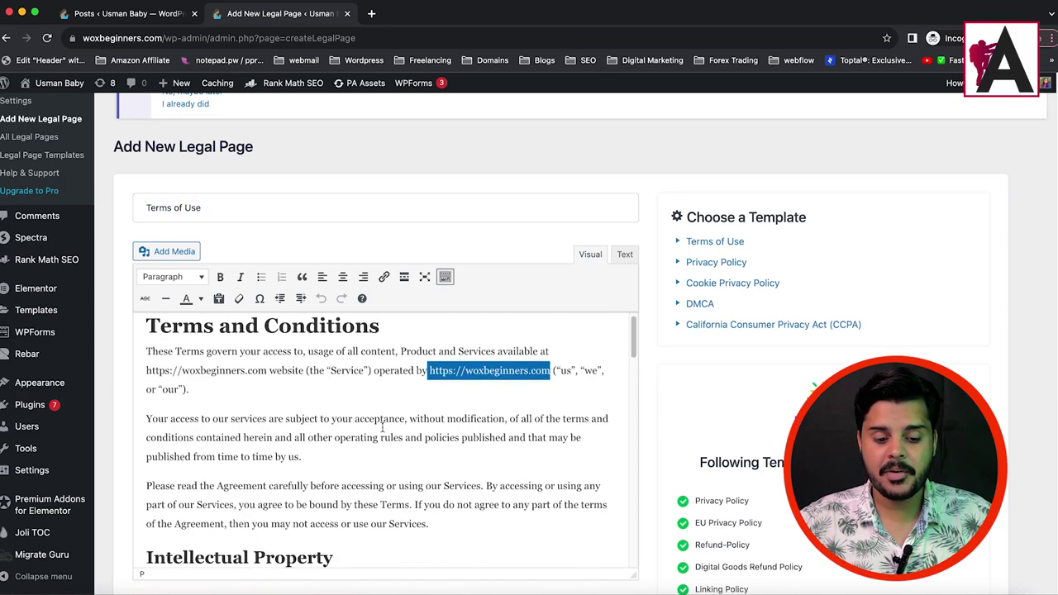
scroll(379, 437, down, 15)
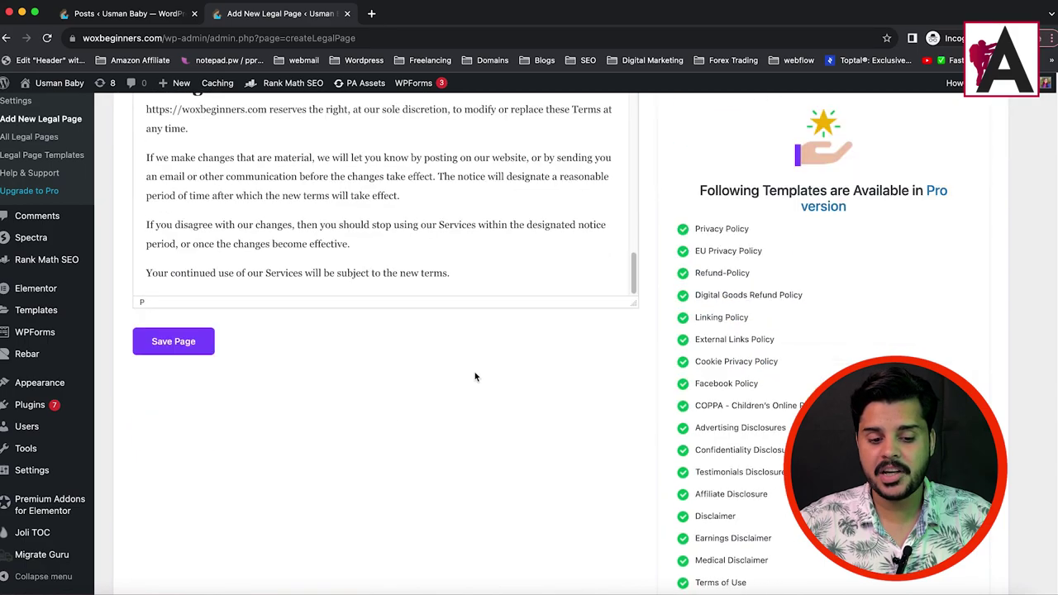
click(176, 351)
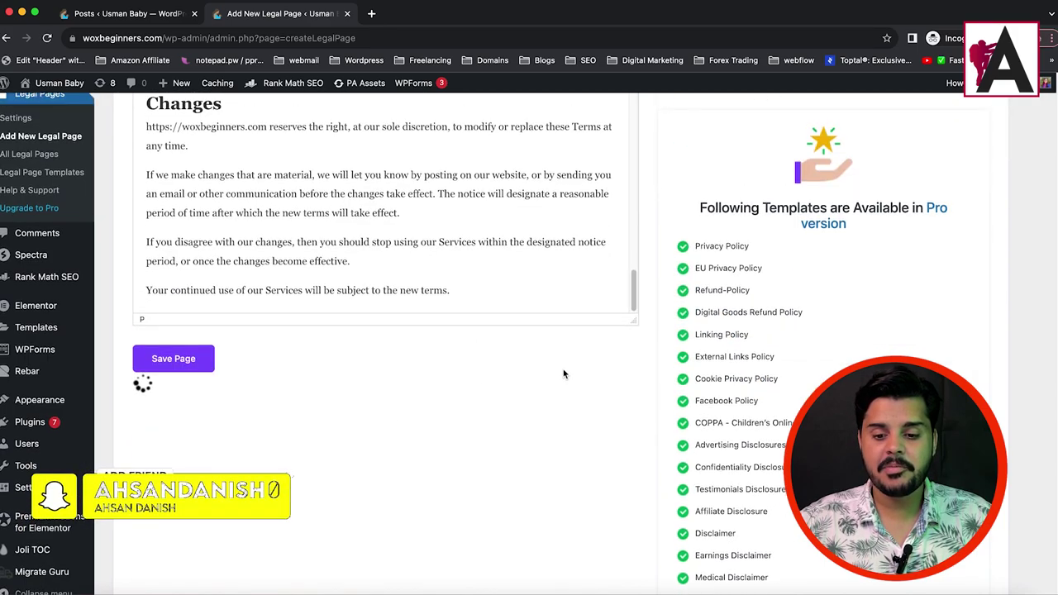
Load the Privacy Policy template into the legal page editor, look through its text and save the page
scroll(571, 368, up, 3)
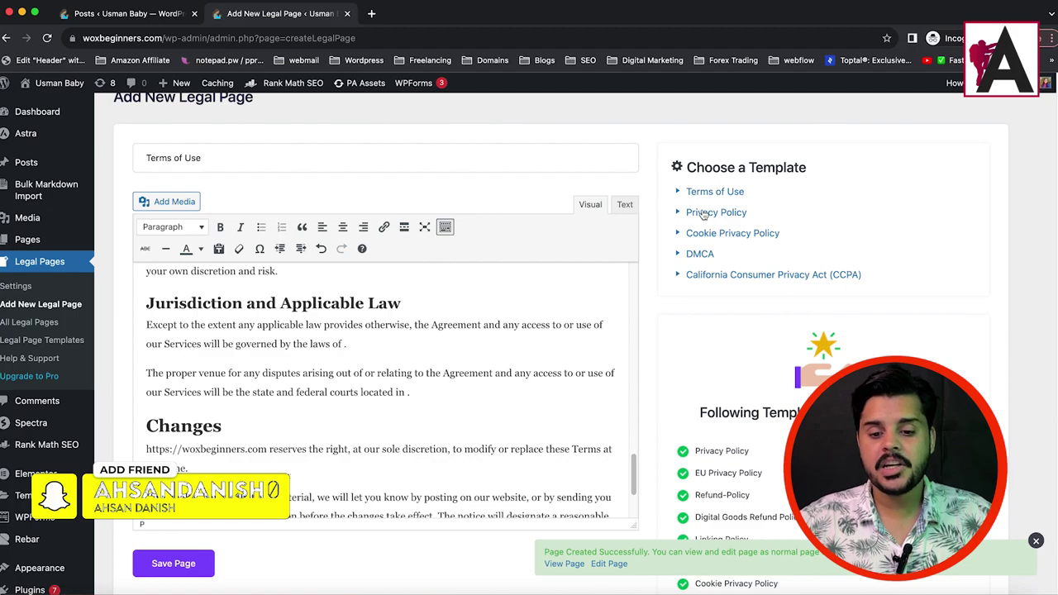
click(708, 214)
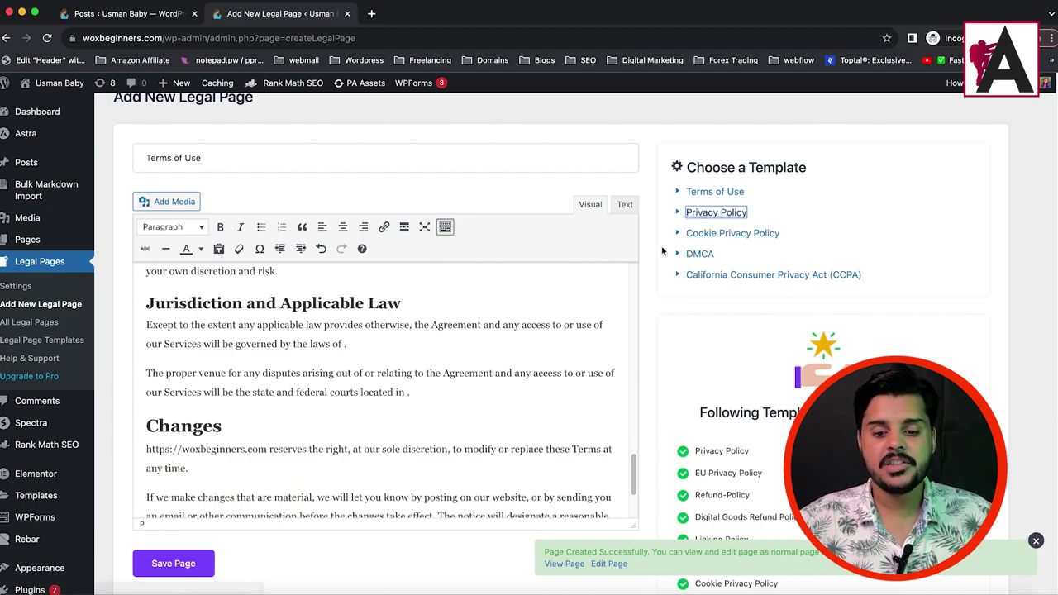
scroll(211, 357, up, 15)
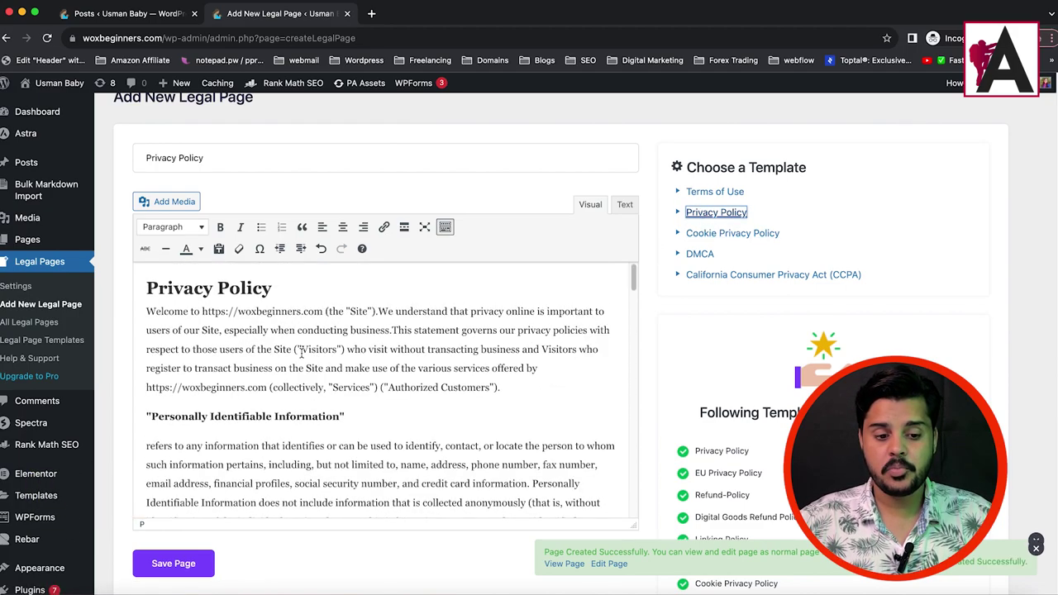
scroll(336, 359, down, 20)
scroll(364, 377, down, 20)
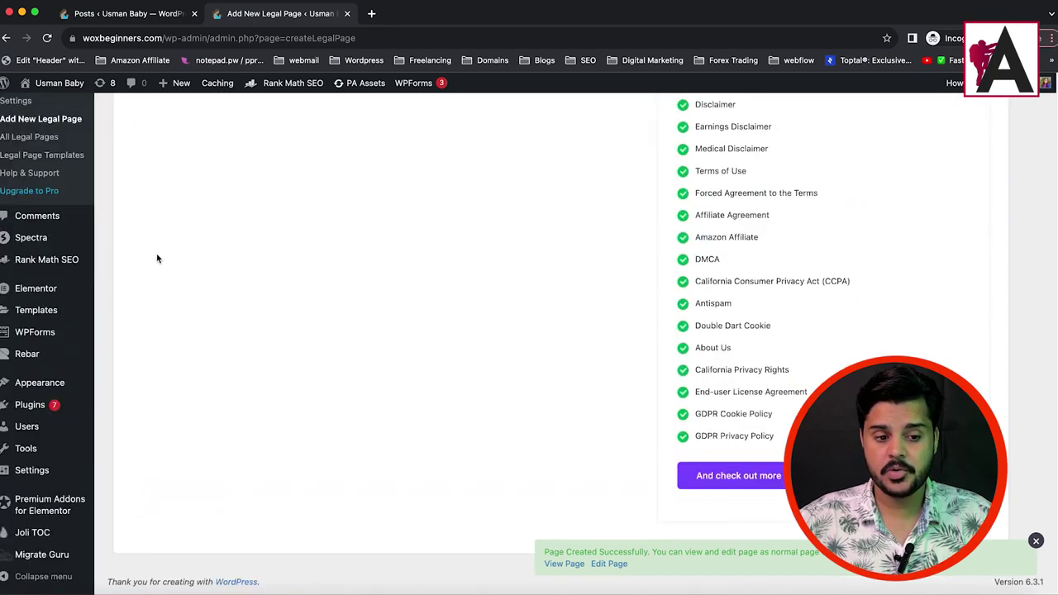
scroll(158, 255, up, 8)
click(177, 216)
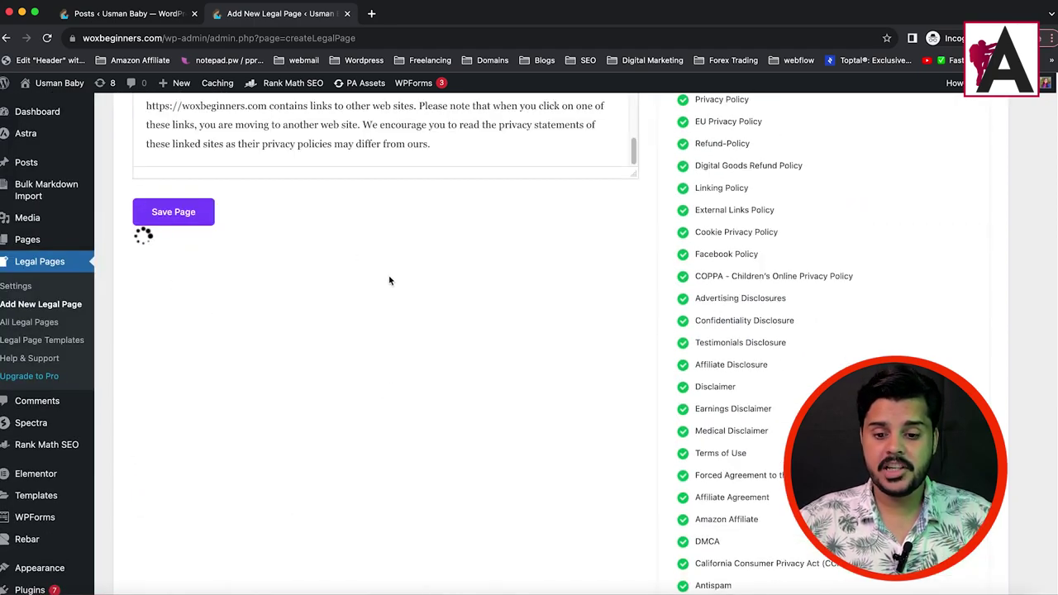
Load the Cookie Privacy Policy template, check its contact information section and save the page
scroll(389, 279, up, 4)
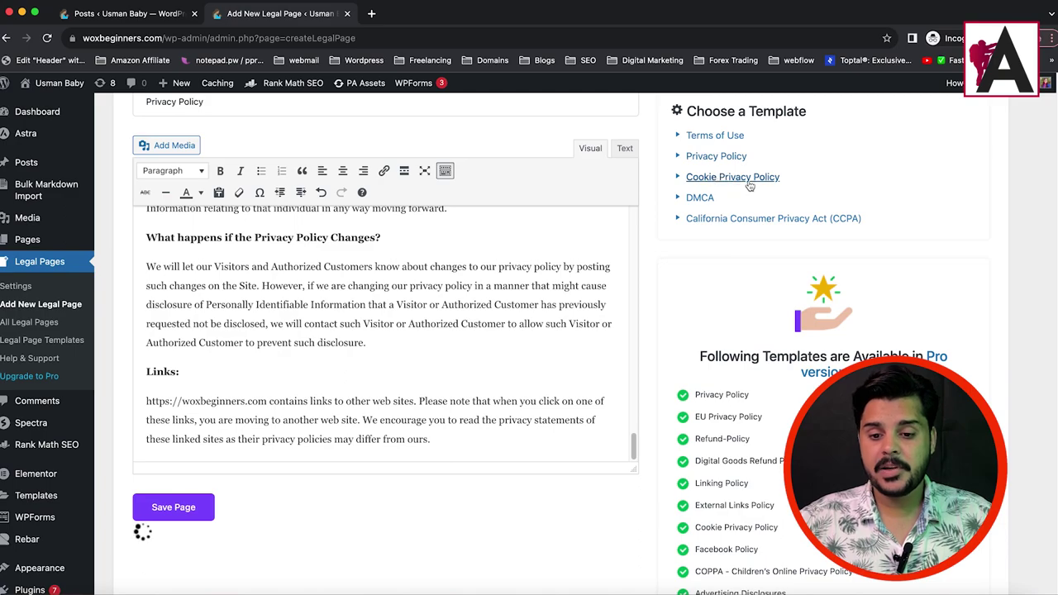
click(721, 180)
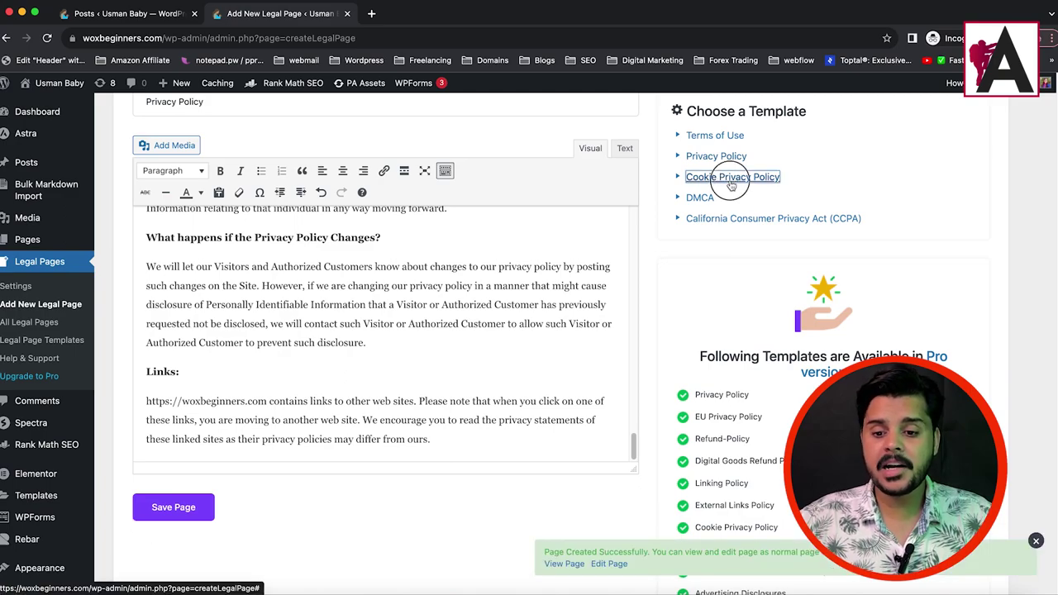
scroll(699, 260, up, 1)
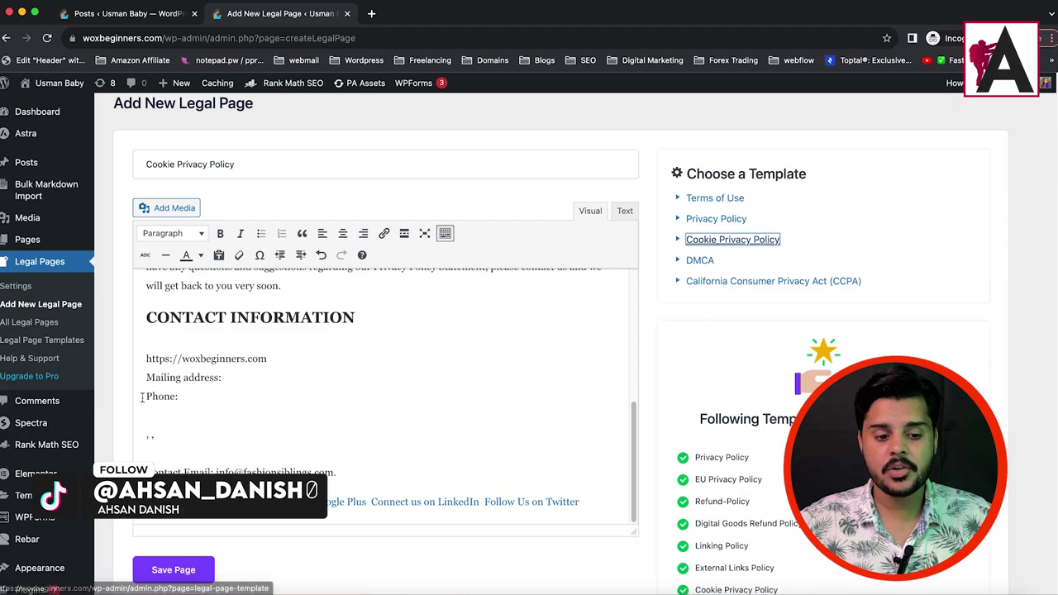
drag(146, 399, 251, 441)
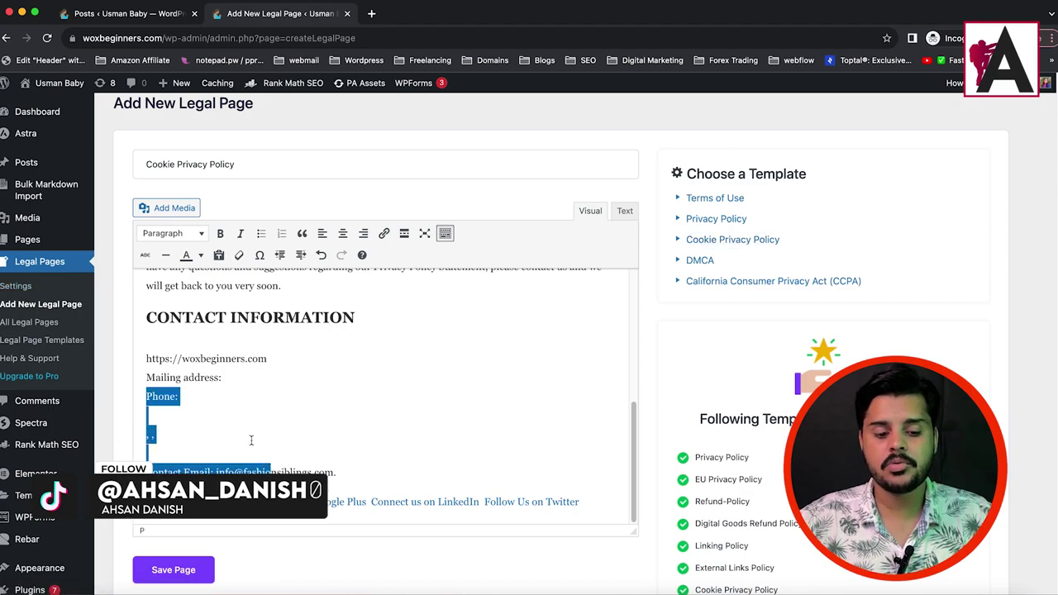
key(ctrl+z)
scroll(364, 310, up, 3)
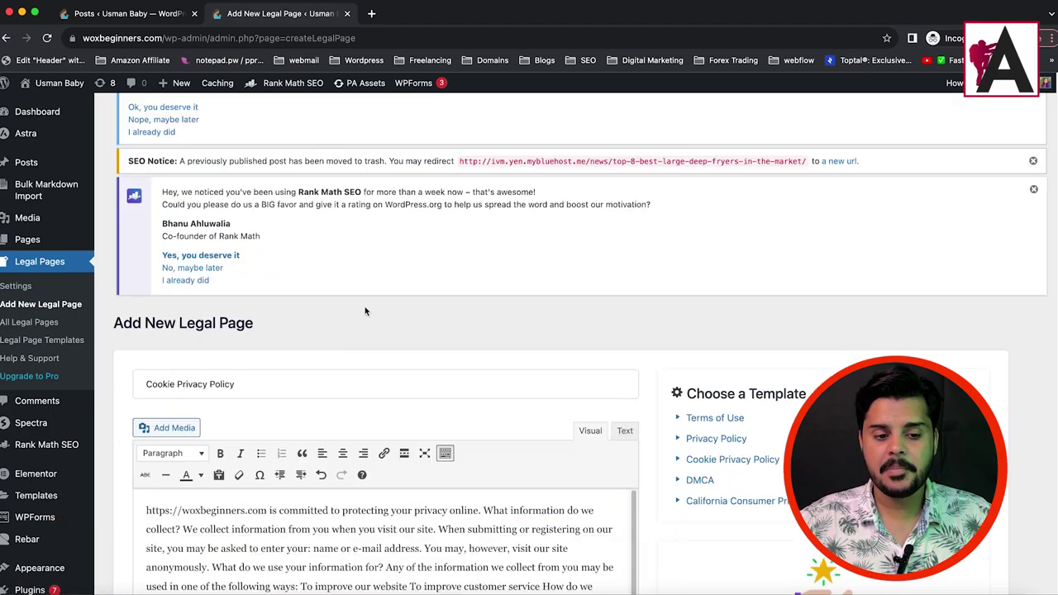
scroll(303, 385, down, 5)
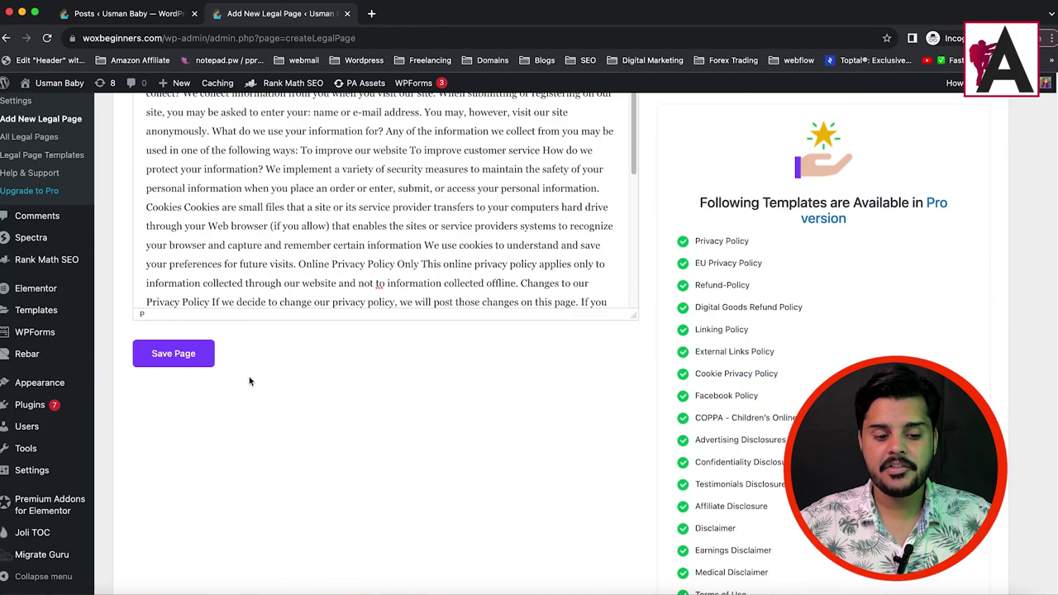
scroll(472, 449, up, 3)
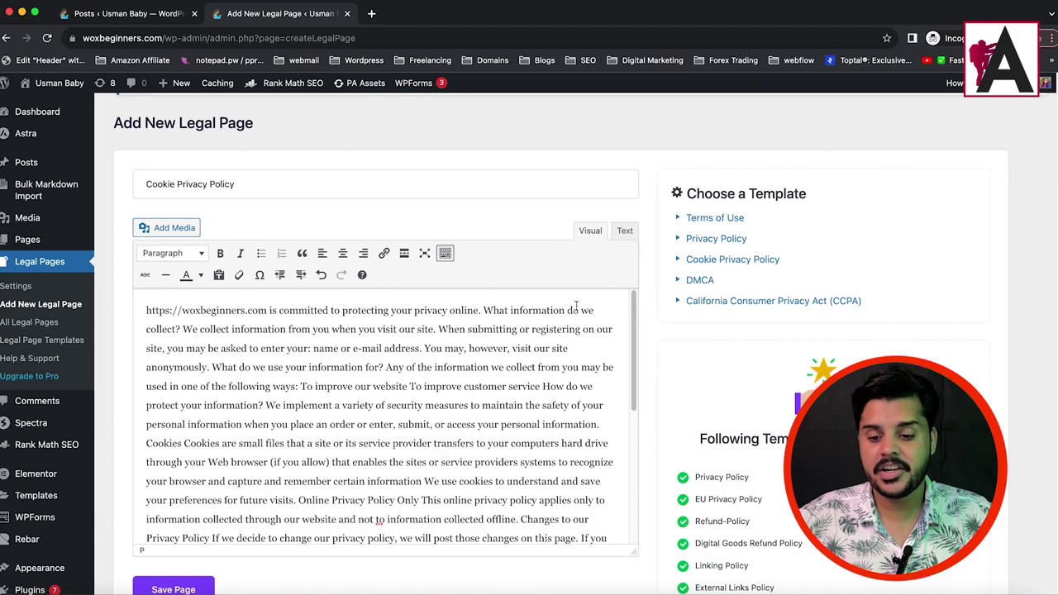
Go to the list of all site pages and open the published Cookie Privacy Policy and Privacy Policy pages in separate tabs
click(27, 239)
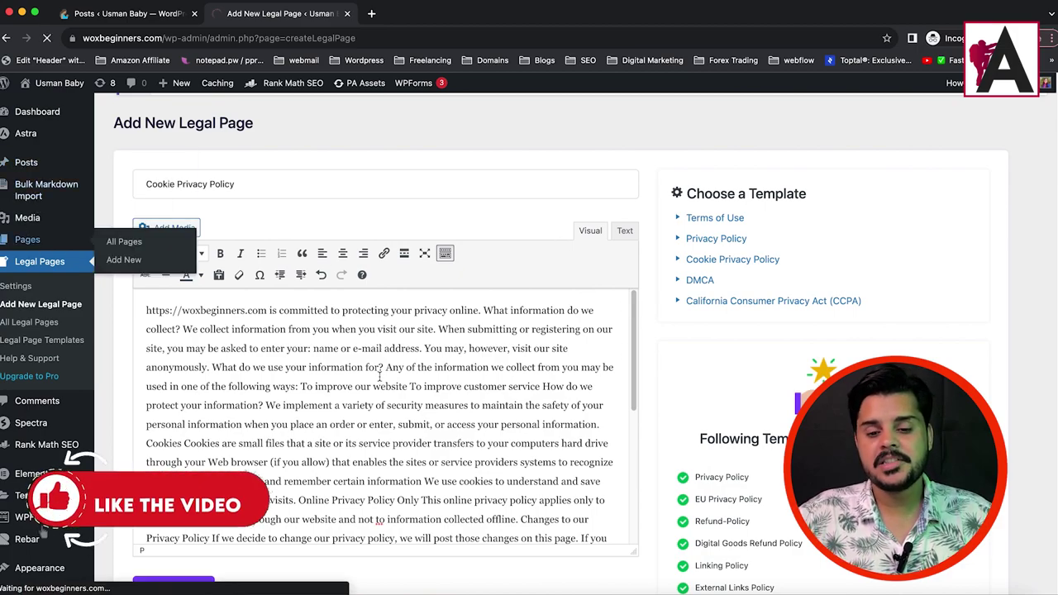
scroll(338, 267, down, 5)
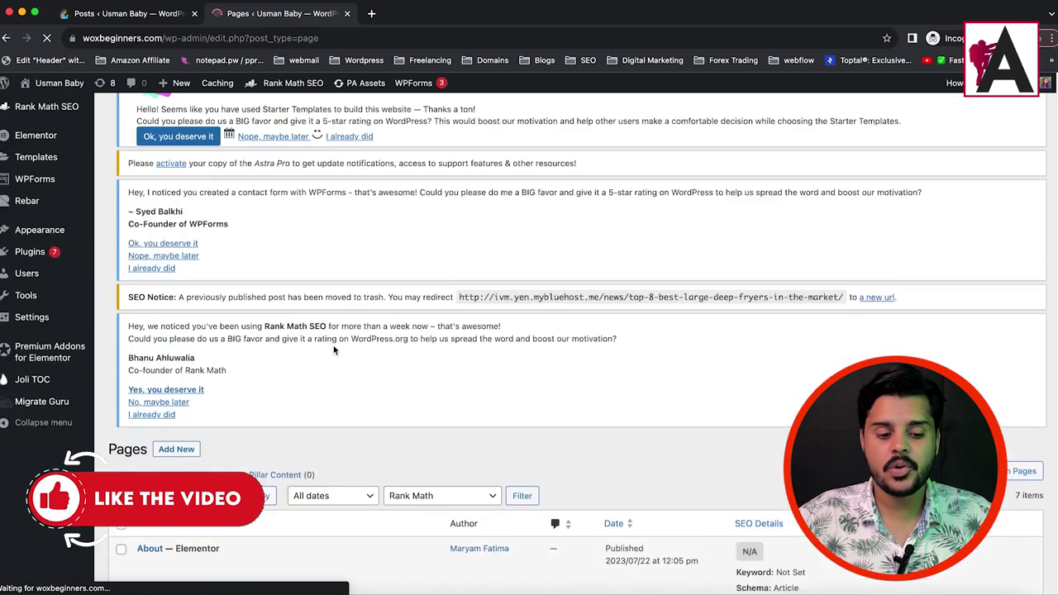
scroll(320, 332, down, 5)
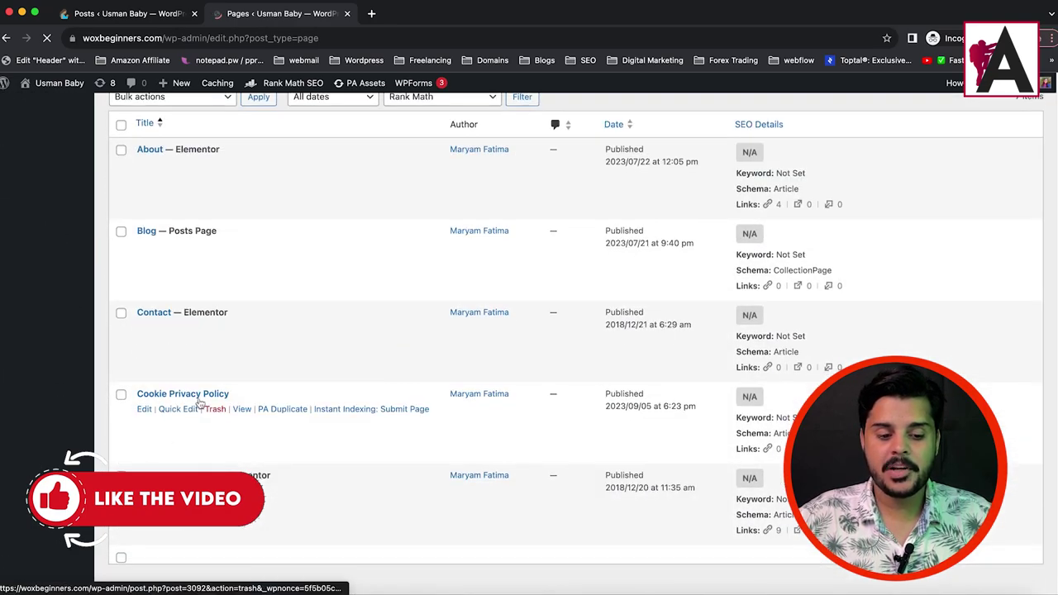
right_click(236, 407)
right_click(246, 405)
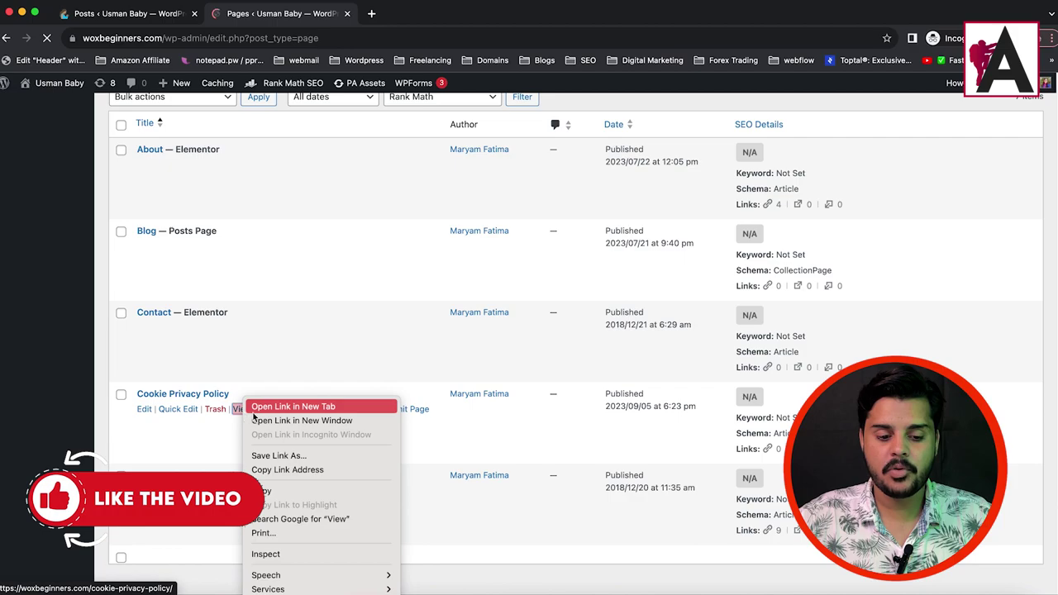
key(Return)
scroll(223, 355, down, 3)
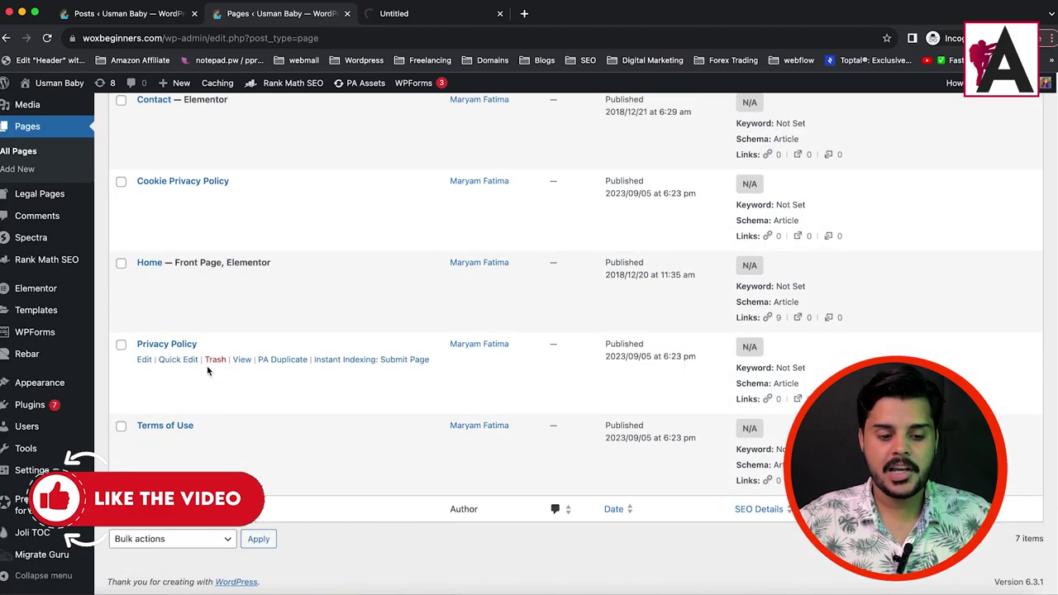
right_click(244, 364)
click(273, 368)
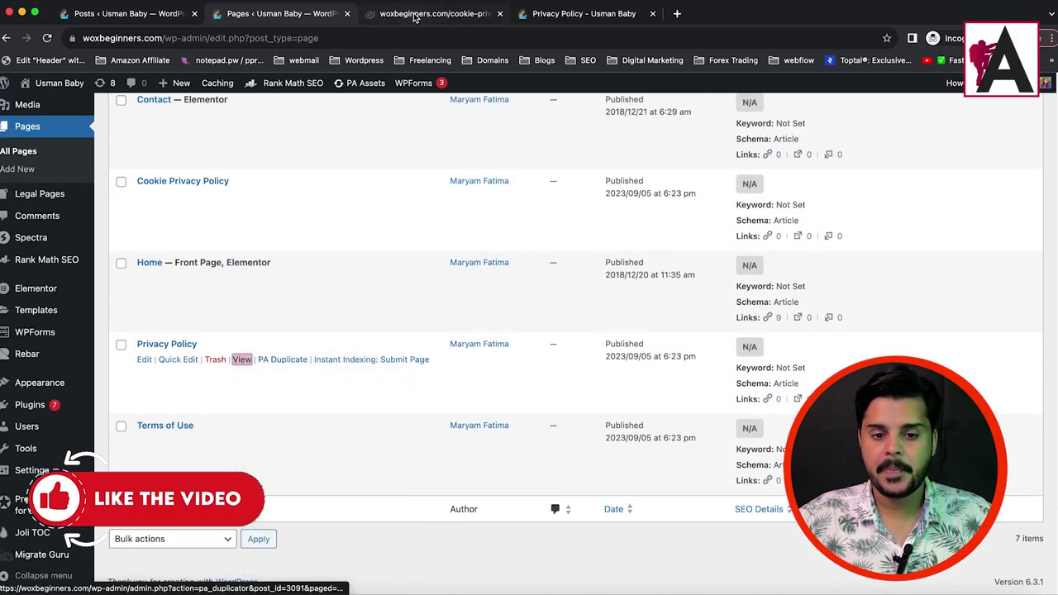
Examine the text of the published Cookie Privacy Policy and Privacy Policy pages from start to end
click(416, 16)
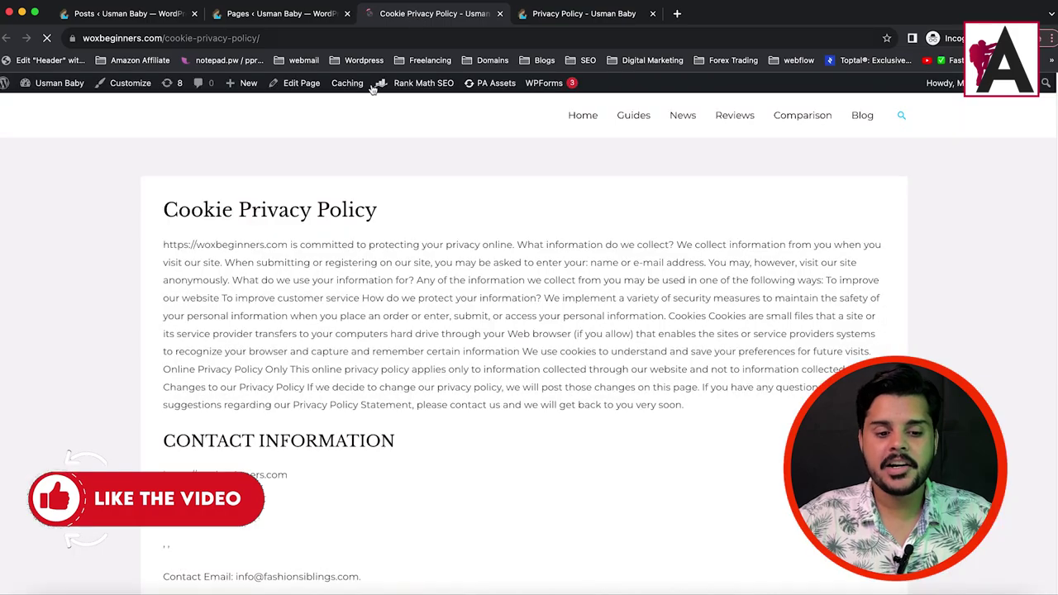
drag(169, 213, 334, 331)
scroll(378, 398, down, 3)
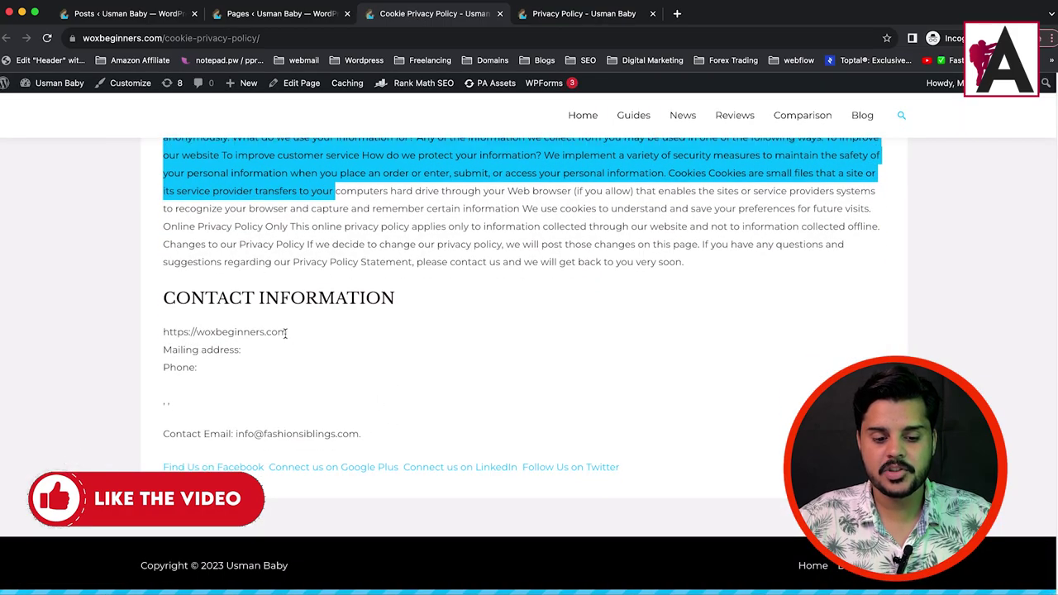
scroll(433, 237, up, 3)
click(533, 21)
scroll(433, 347, down, 15)
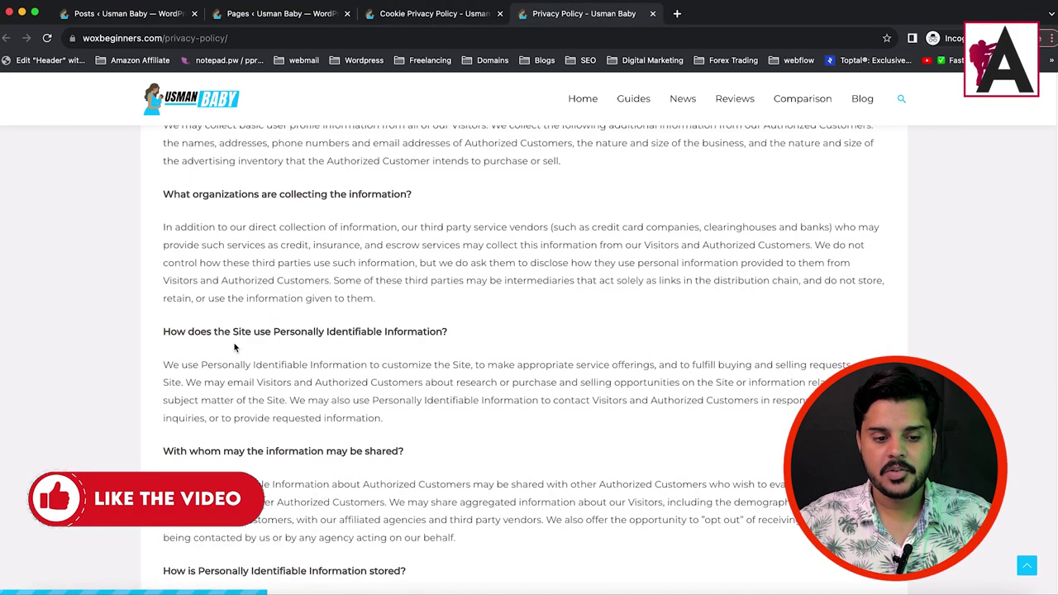
scroll(248, 289, down, 3)
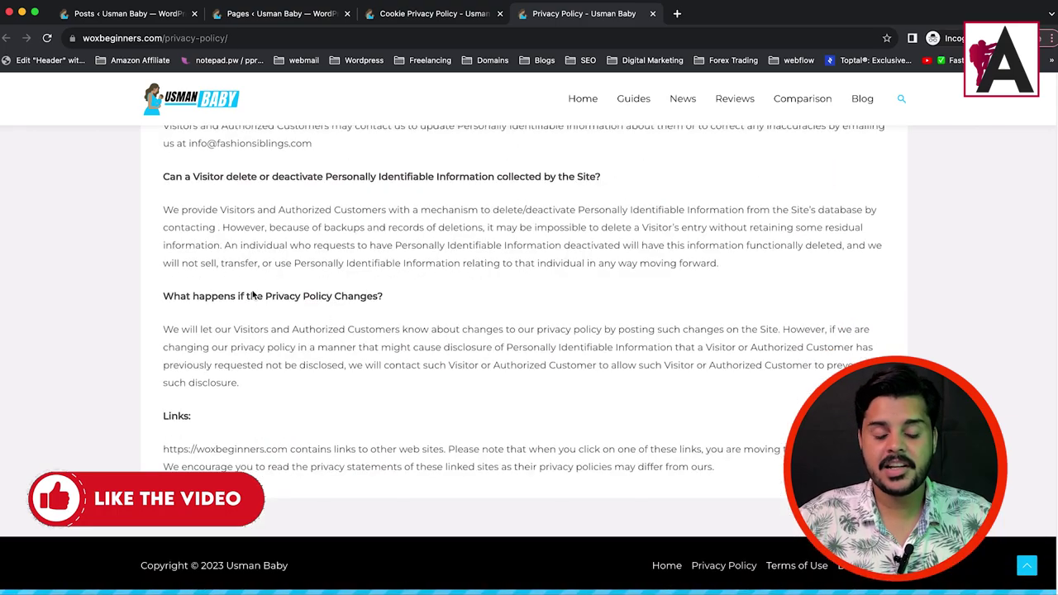
scroll(285, 324, up, 20)
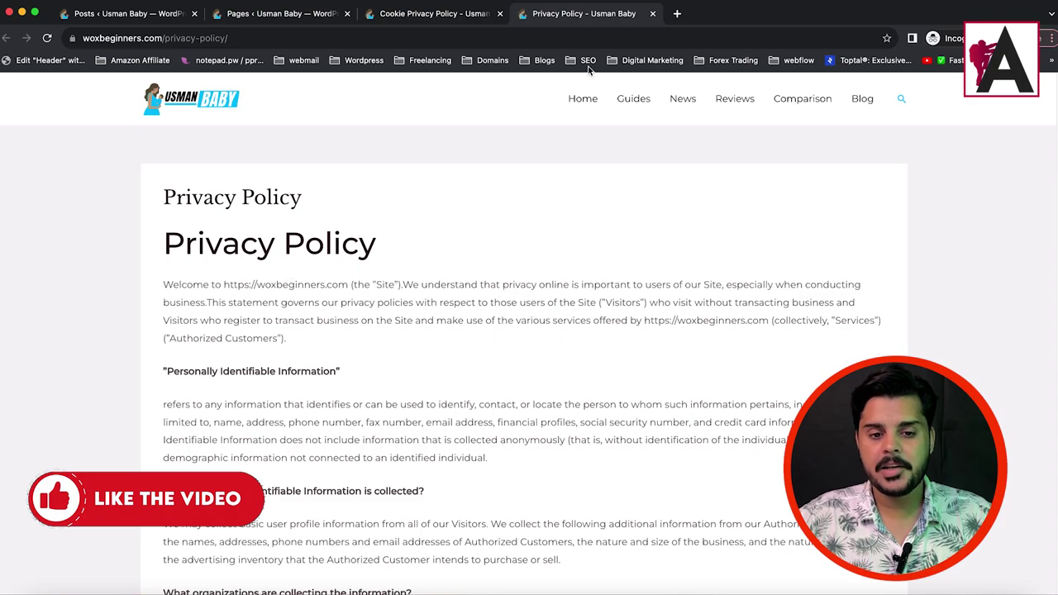
Return to the site admin, open the menu editor and check which menu is chosen for editing
click(287, 14)
mouse_move(40, 382)
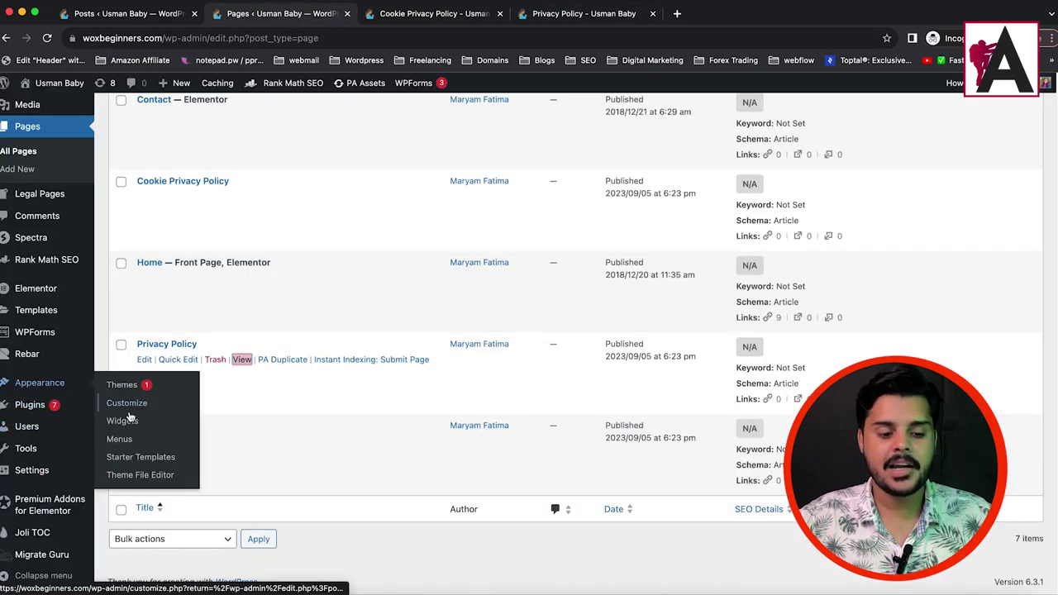
click(132, 440)
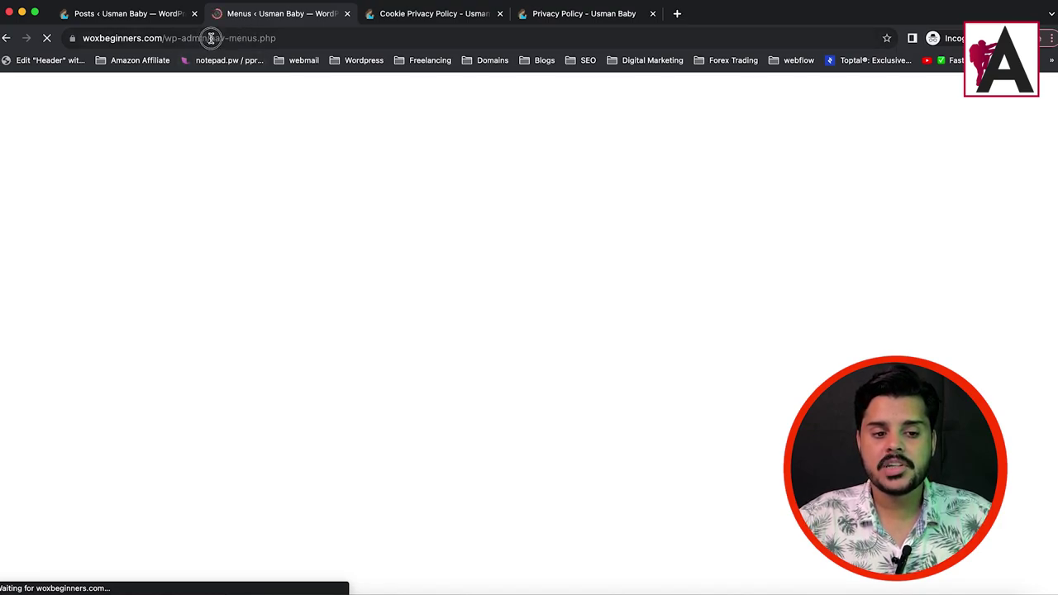
drag(210, 38, 307, 38)
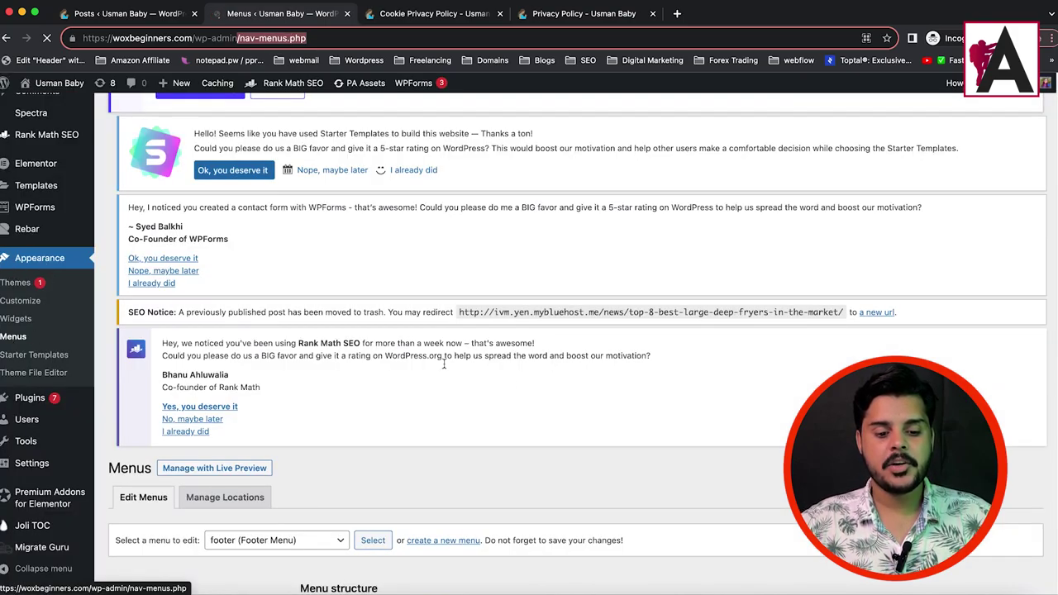
scroll(271, 353, down, 5)
click(279, 131)
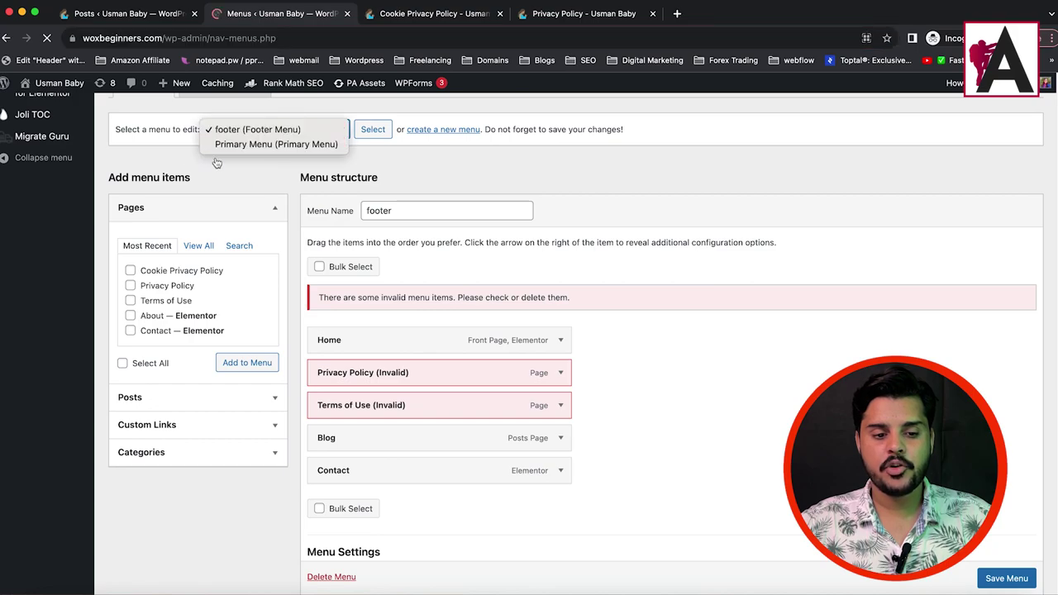
Try to expand the settings of the invalid Privacy Policy item in the footer menu
click(561, 374)
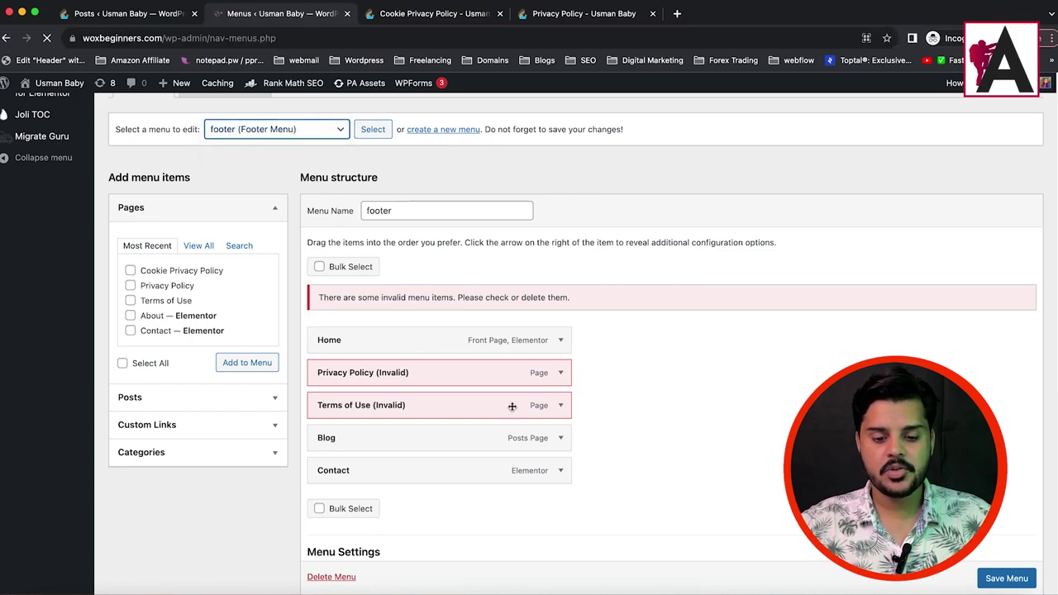
click(561, 373)
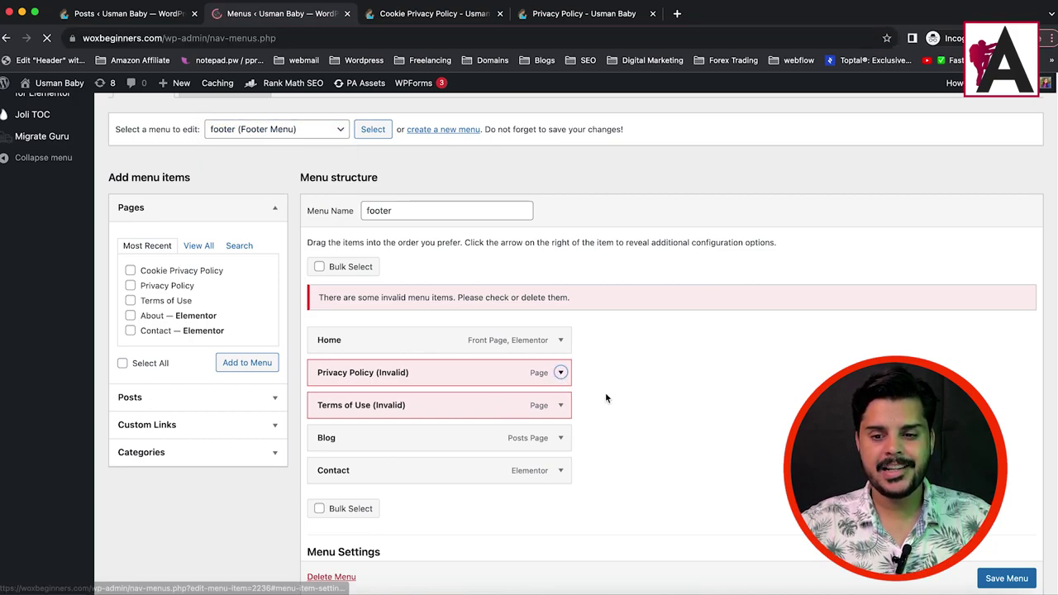
From the full page list, add the Privacy Policy and Terms of Use pages to the footer menu
scroll(185, 357, down, 1)
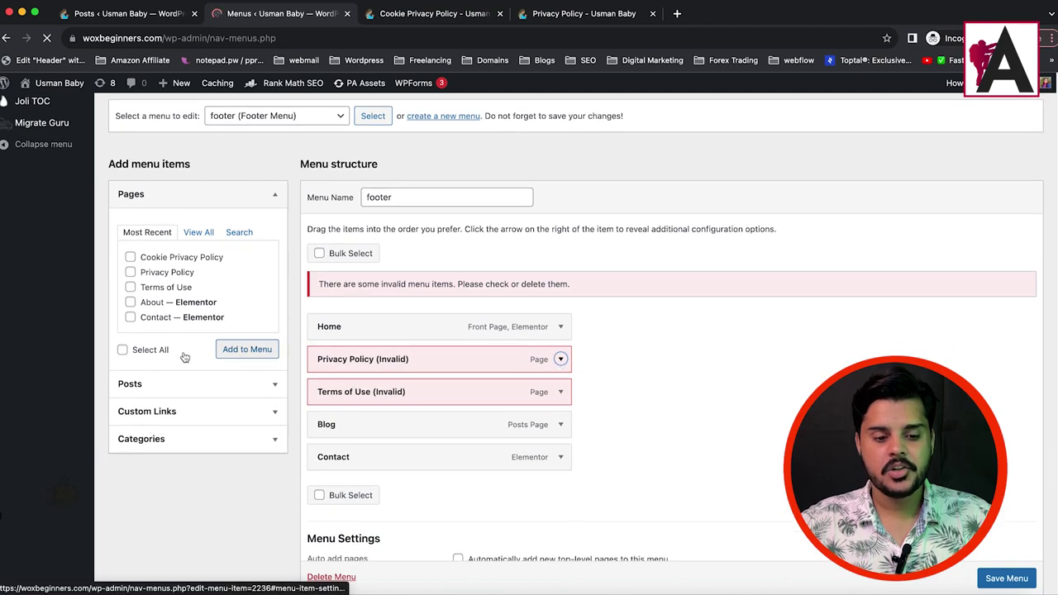
click(198, 233)
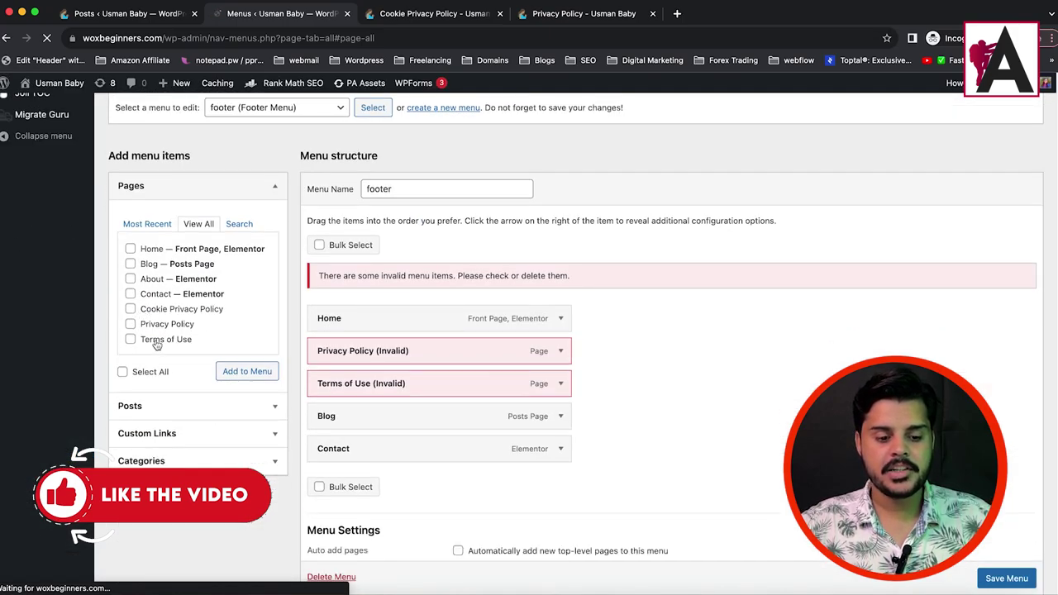
click(130, 340)
click(130, 324)
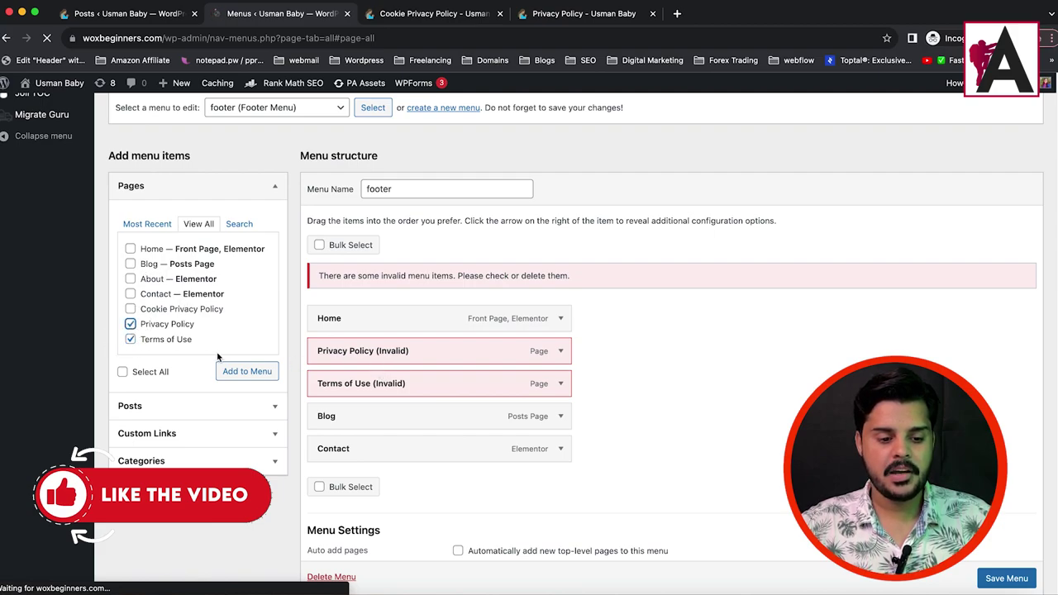
click(240, 372)
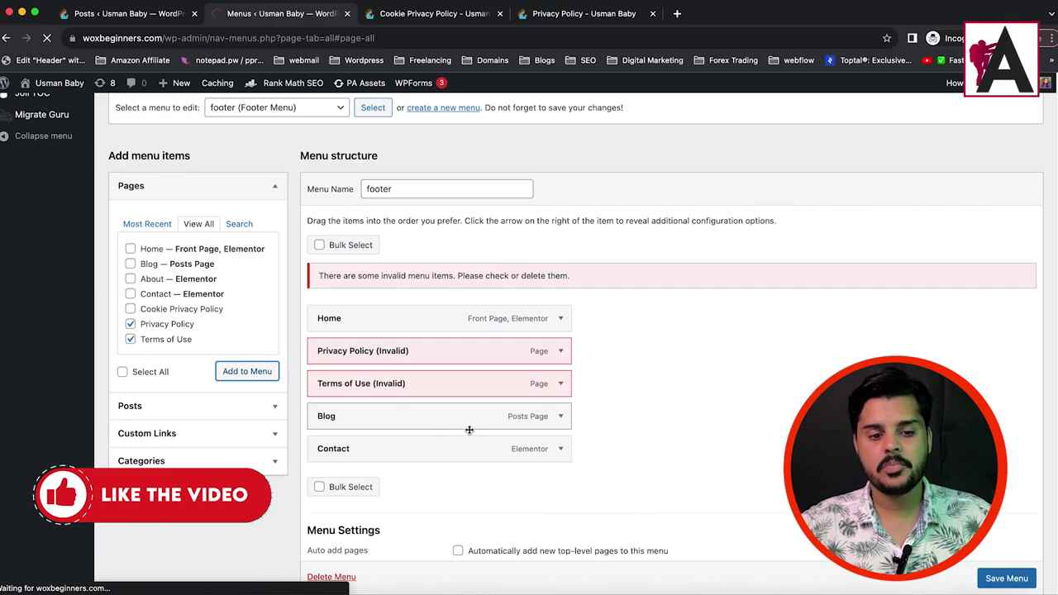
Check the footer links on the published Cookie Privacy Policy page
click(435, 14)
scroll(779, 466, down, 3)
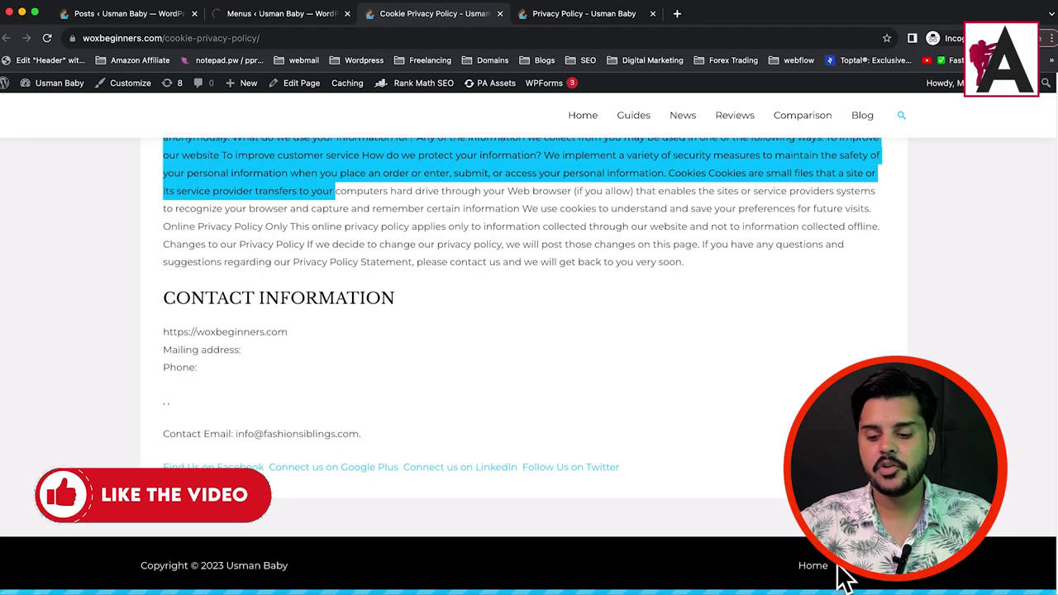